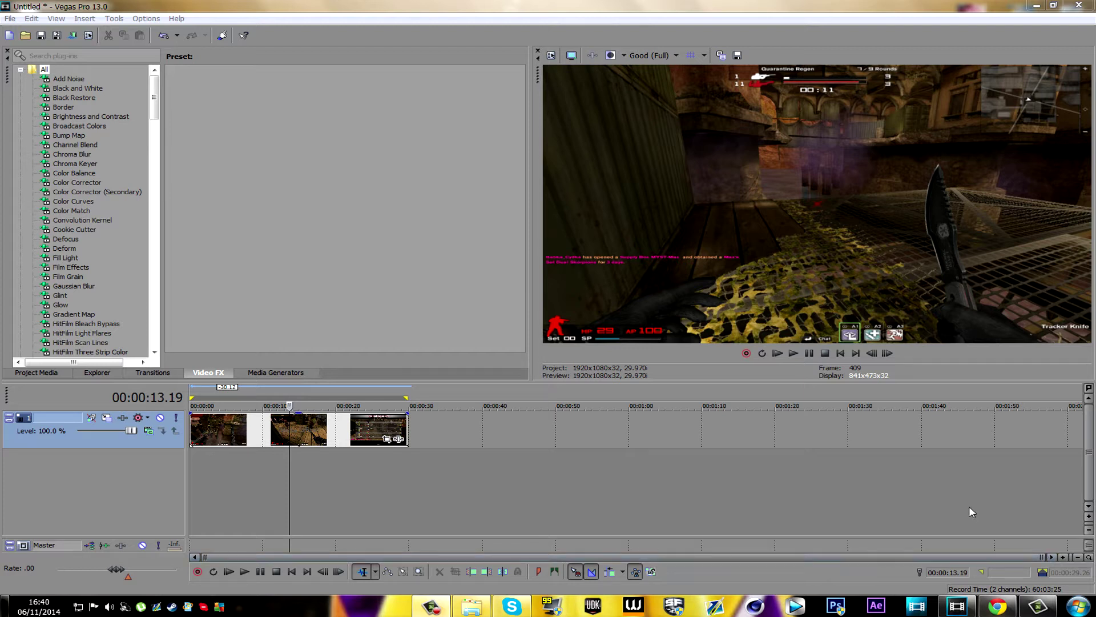
Open File > Render As, then collapse and re-expand the MainConcept AVC/AAC template group.
click(10, 19)
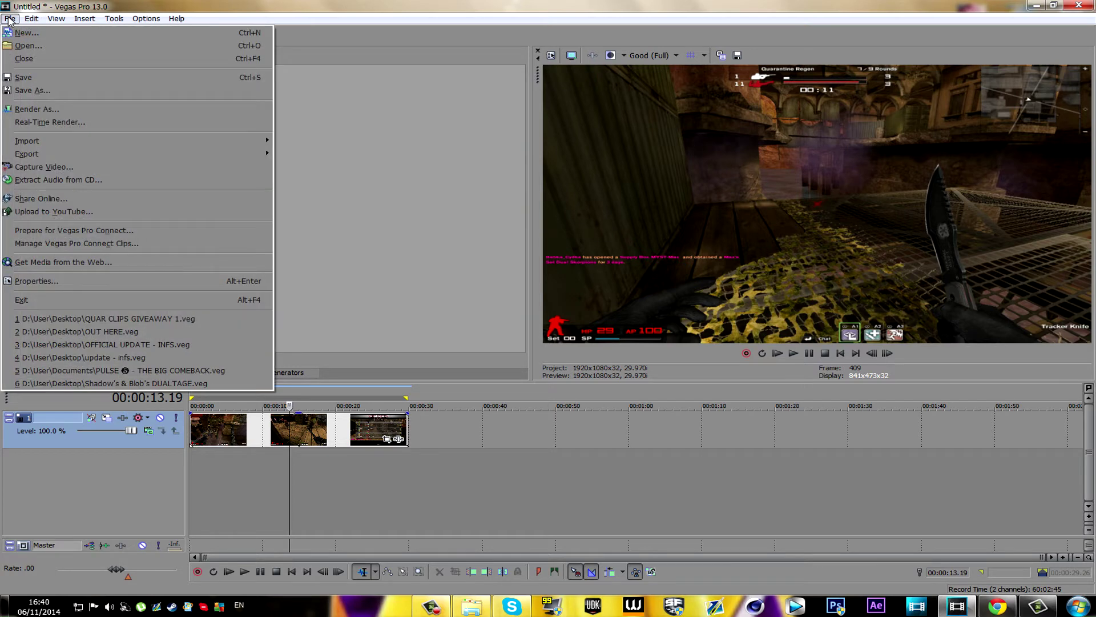
click(50, 112)
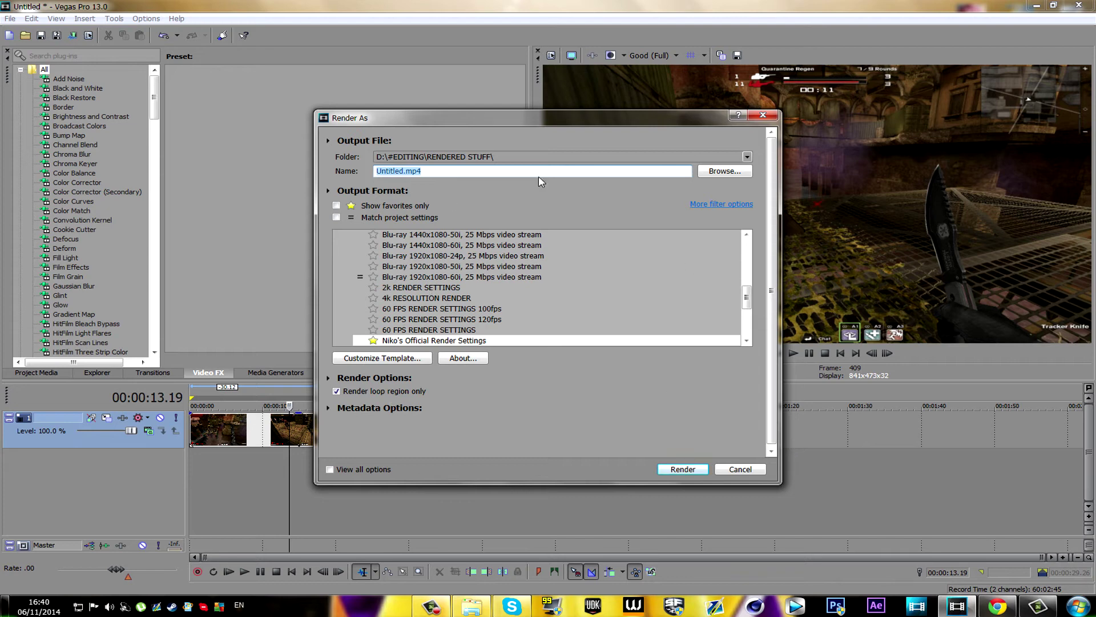
drag(746, 305, 748, 247)
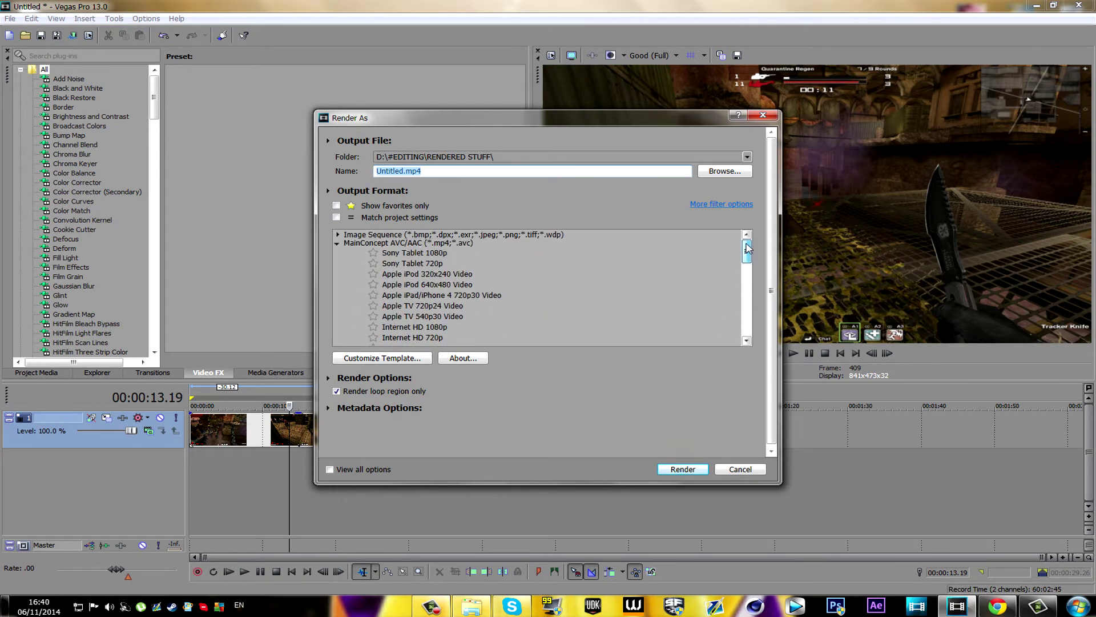
click(338, 243)
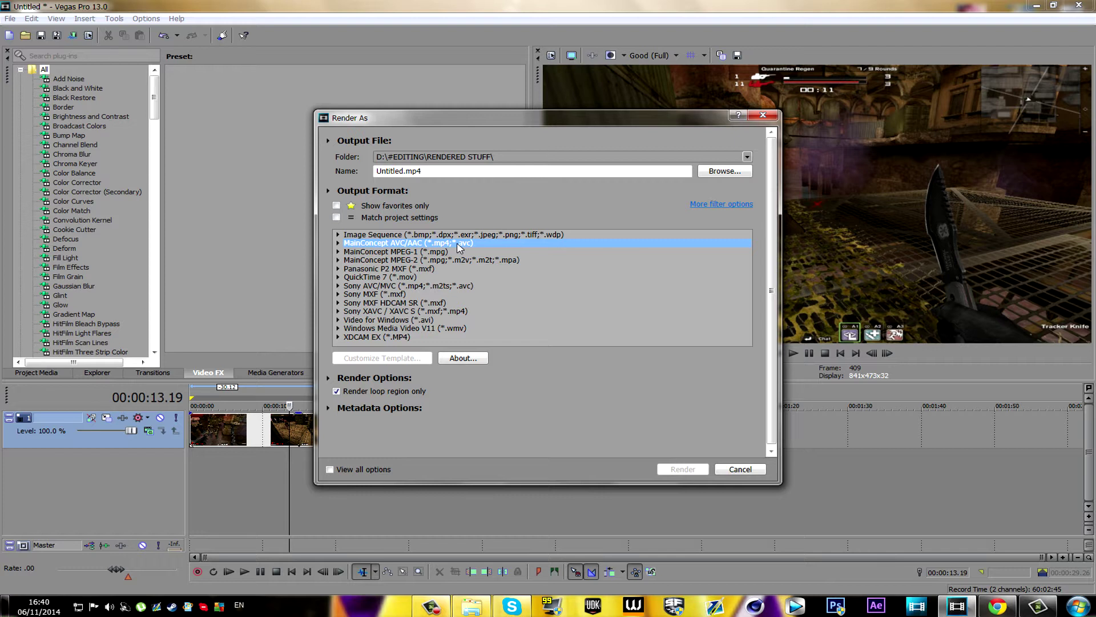
click(338, 244)
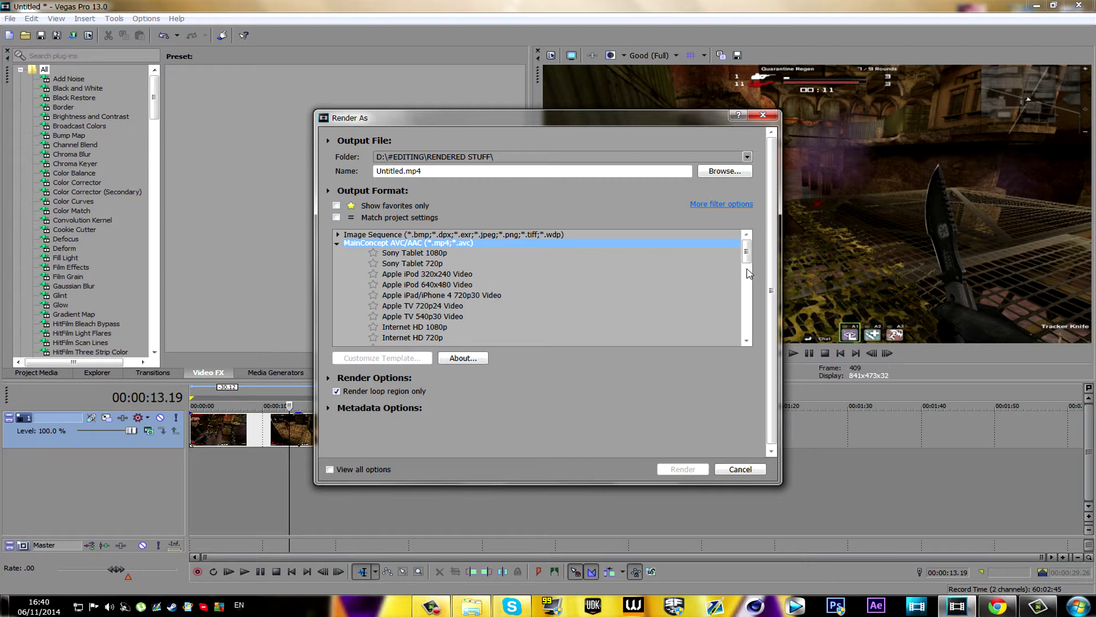
Select the *NEW* 1080p HD [ 60 FPS ] MainConcept AVC/AAC template and open its custom settings.
scroll(750, 273, down, 10)
scroll(747, 258, up, 9)
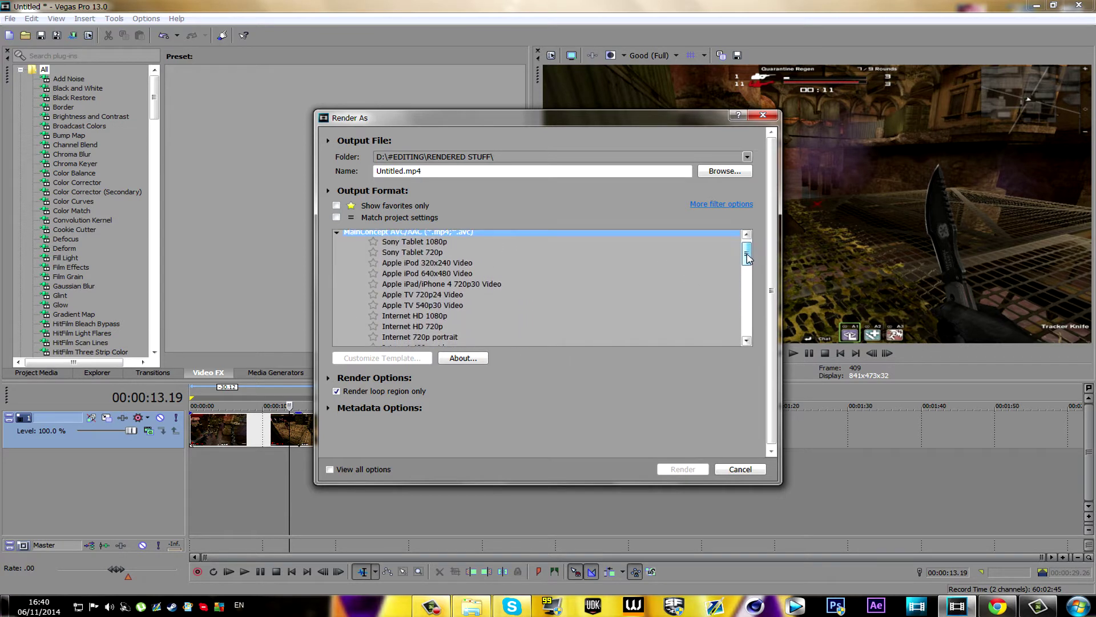
drag(747, 258, 751, 262)
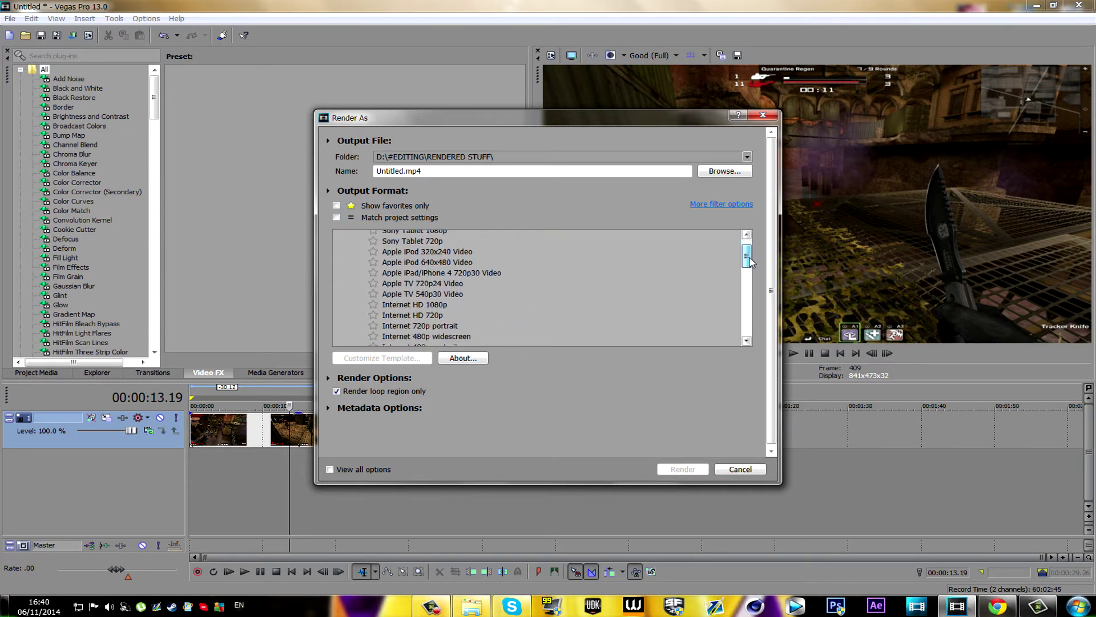
click(416, 306)
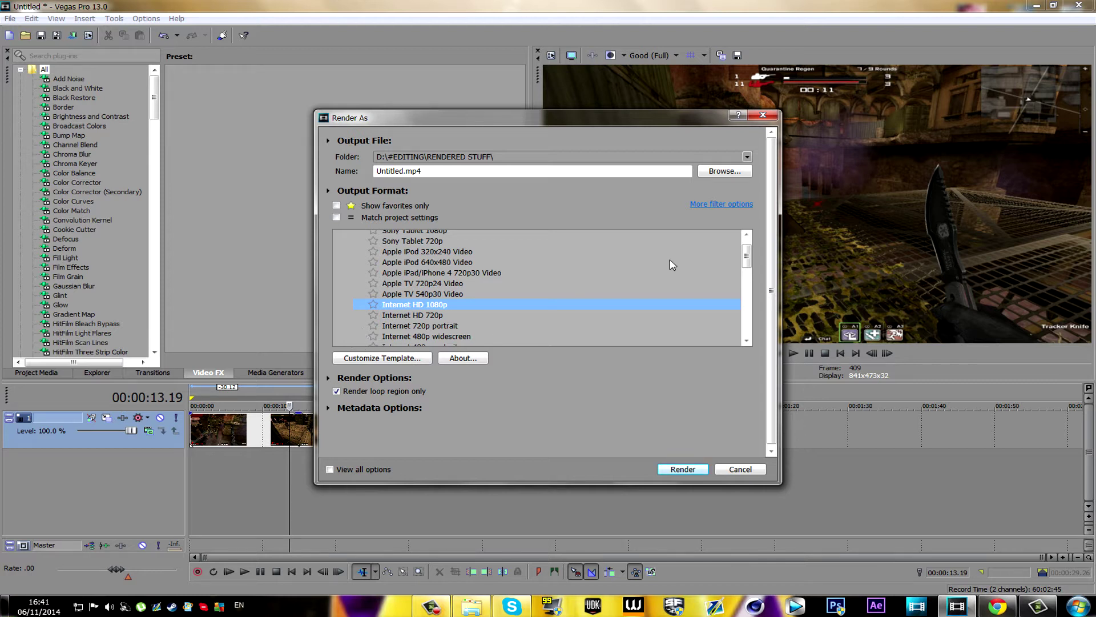
drag(746, 256, 750, 312)
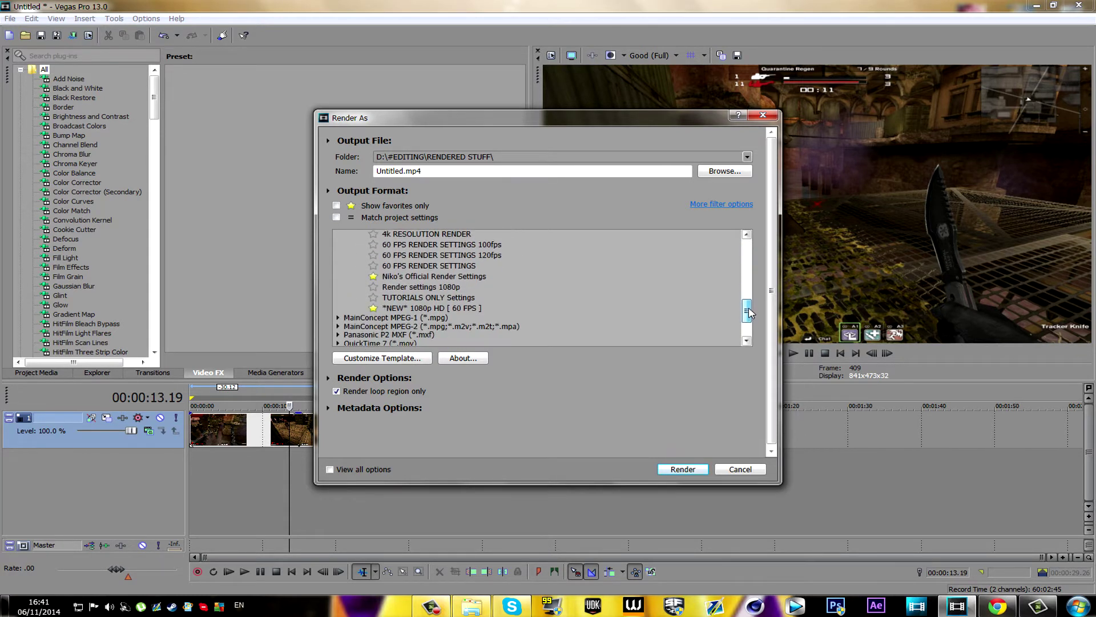
click(427, 308)
click(386, 358)
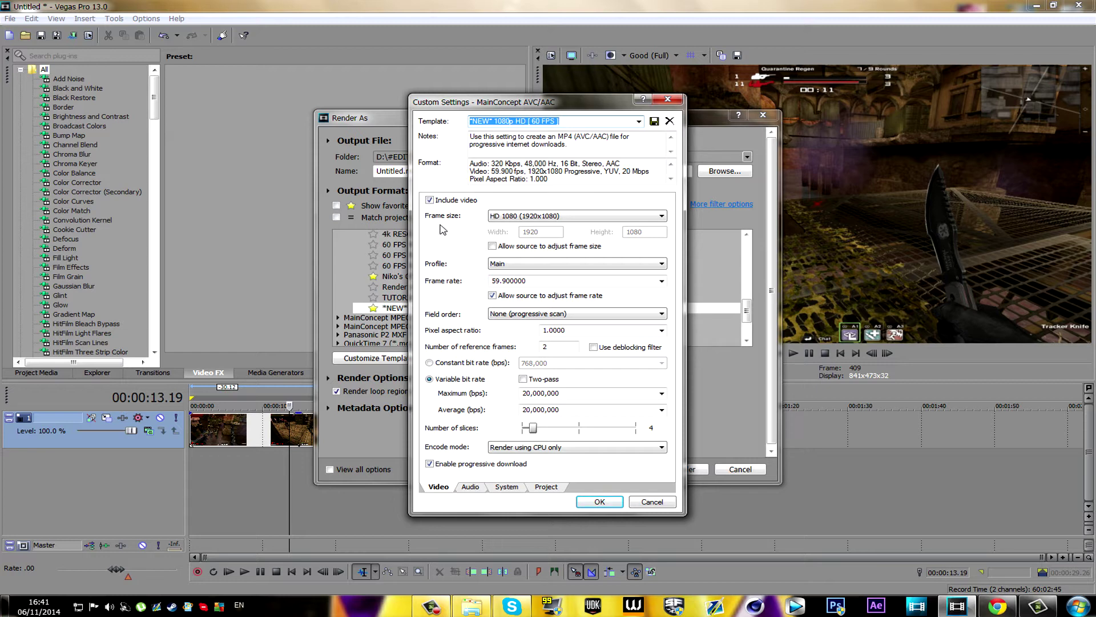
Keep the frame size at HD 1080 (1920x1080) and check the field order options.
click(504, 217)
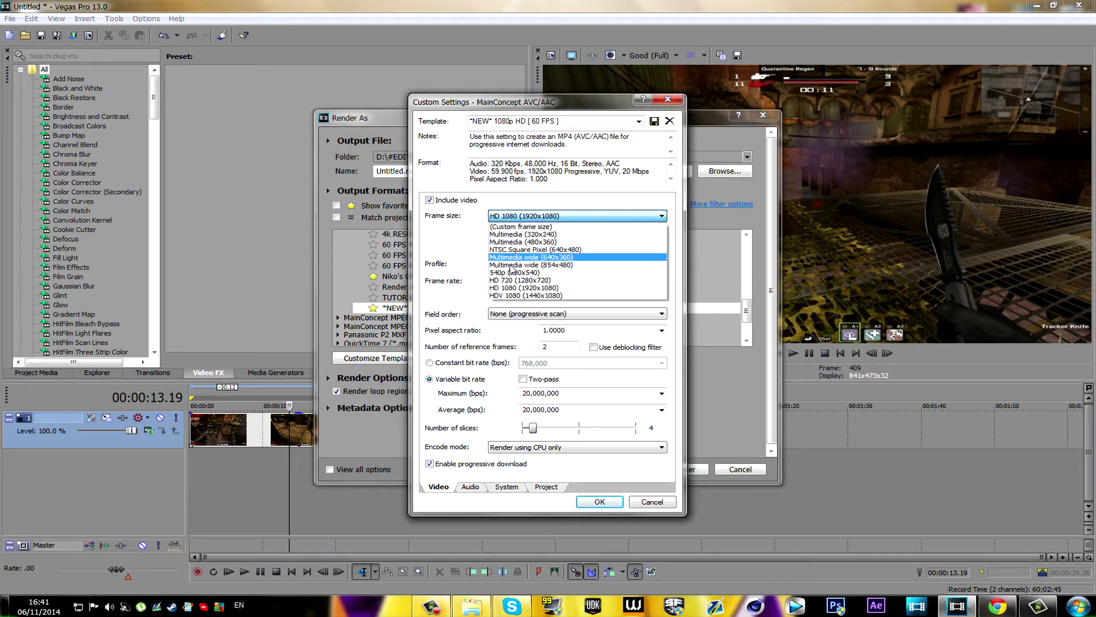
click(517, 292)
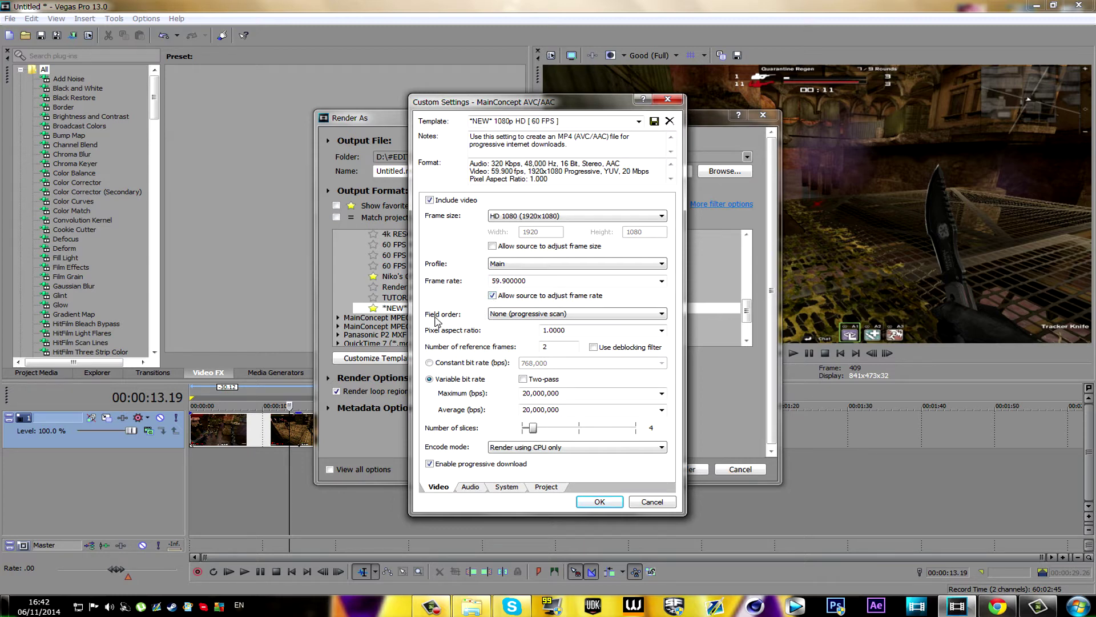
click(505, 315)
click(505, 321)
click(574, 333)
click(574, 333)
Review the audio settings (48,000 Hz, 320,000 bps), then the system and project settings.
click(472, 488)
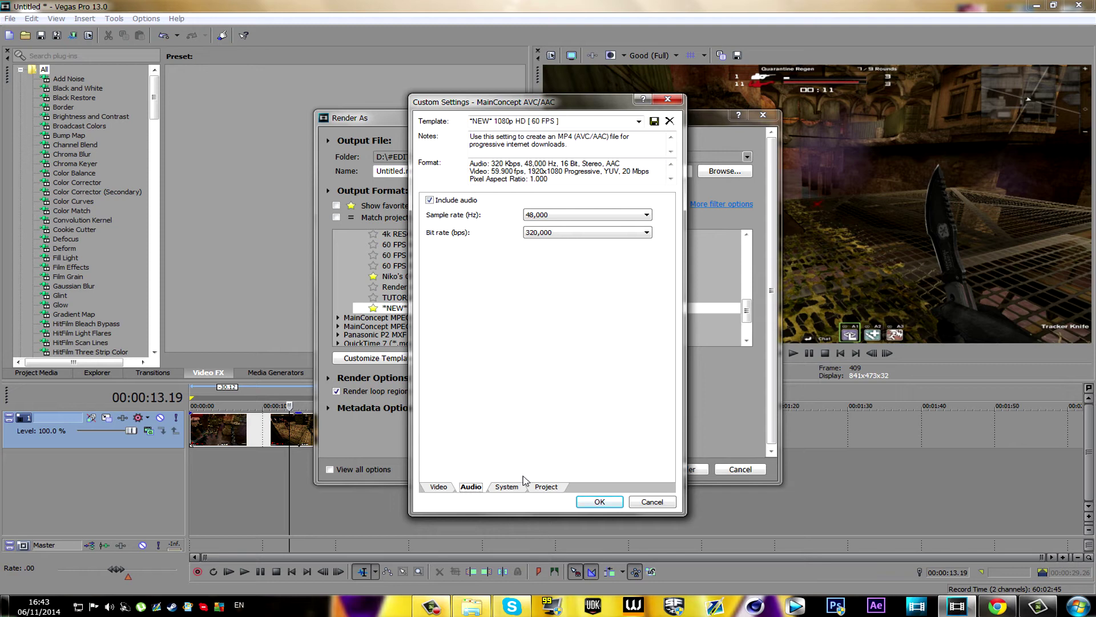
click(506, 487)
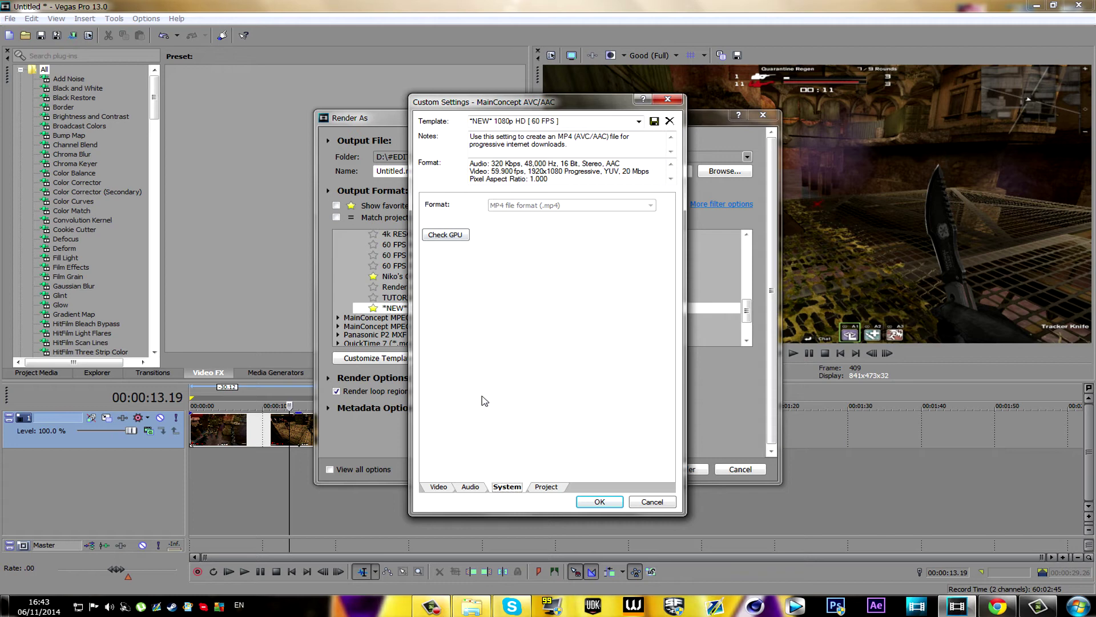
click(555, 488)
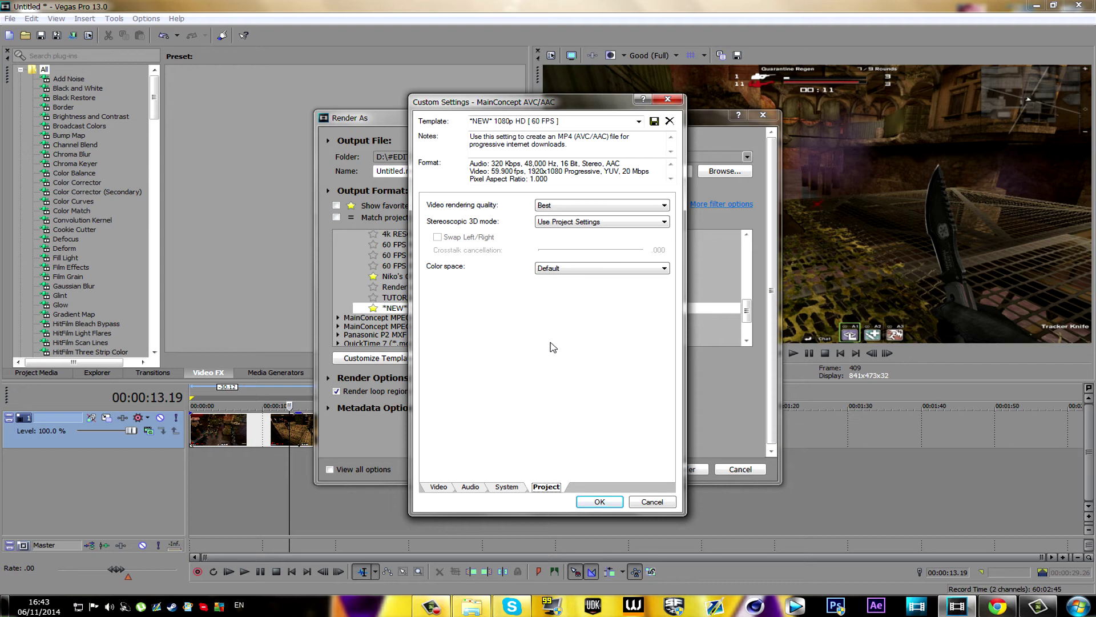
Keep video rendering quality at Best and go back to the video settings.
click(568, 205)
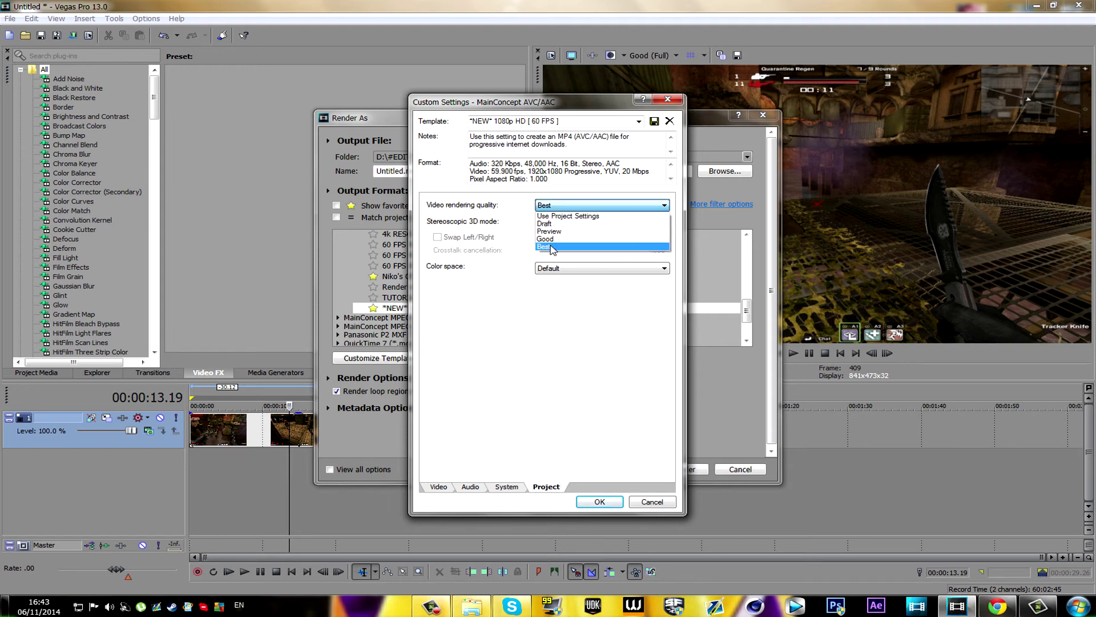
click(534, 307)
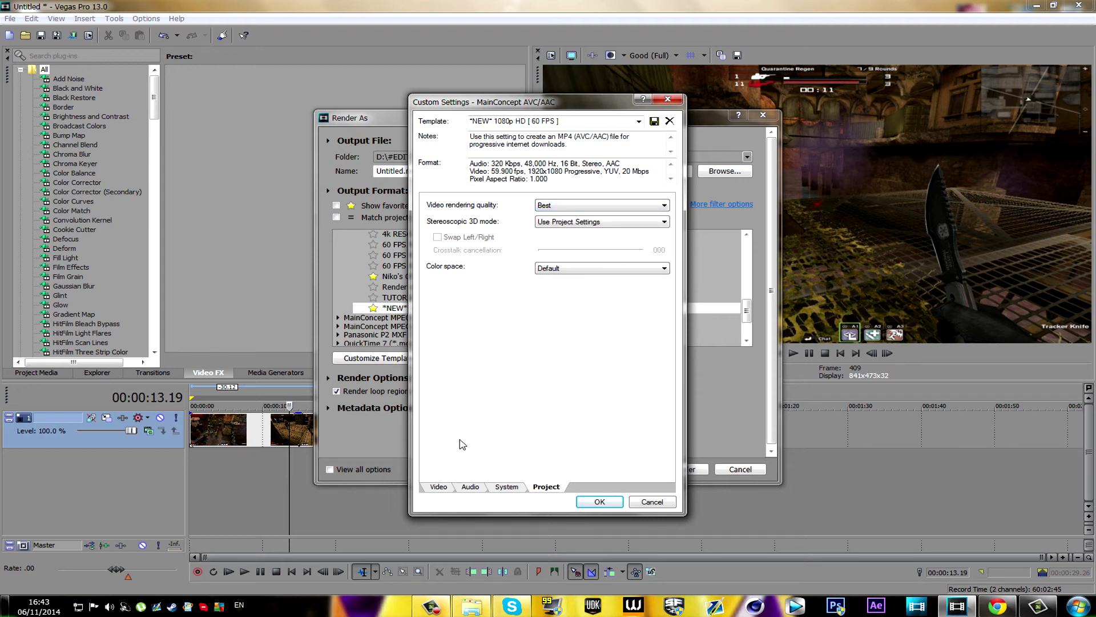
click(439, 487)
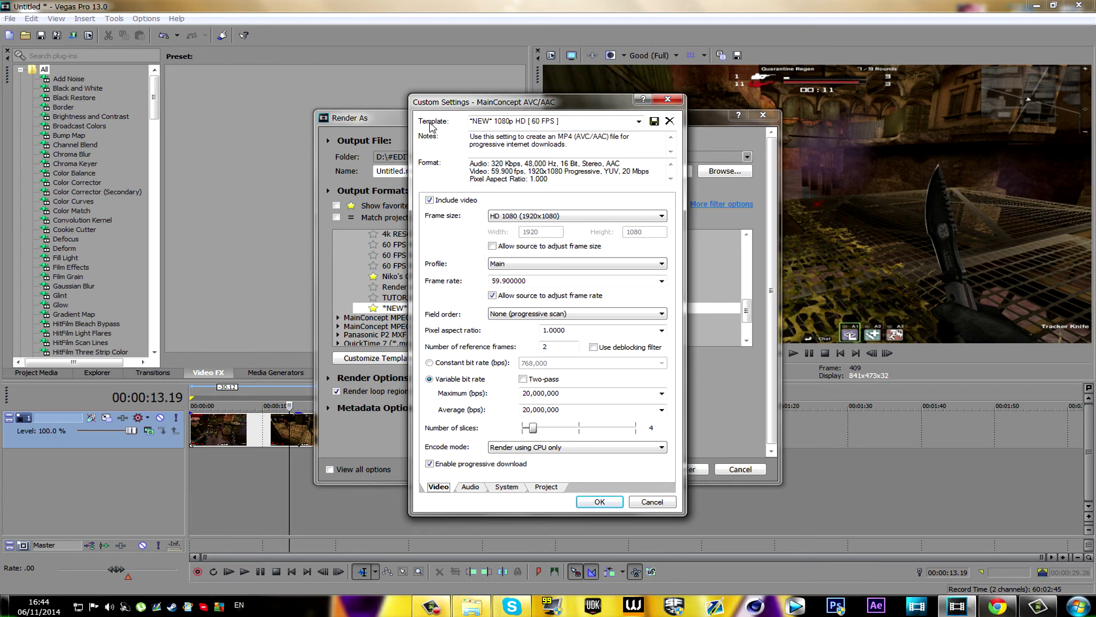
Name the template 'youtube 1080p 60fps', save it, and confirm the custom settings.
click(575, 123)
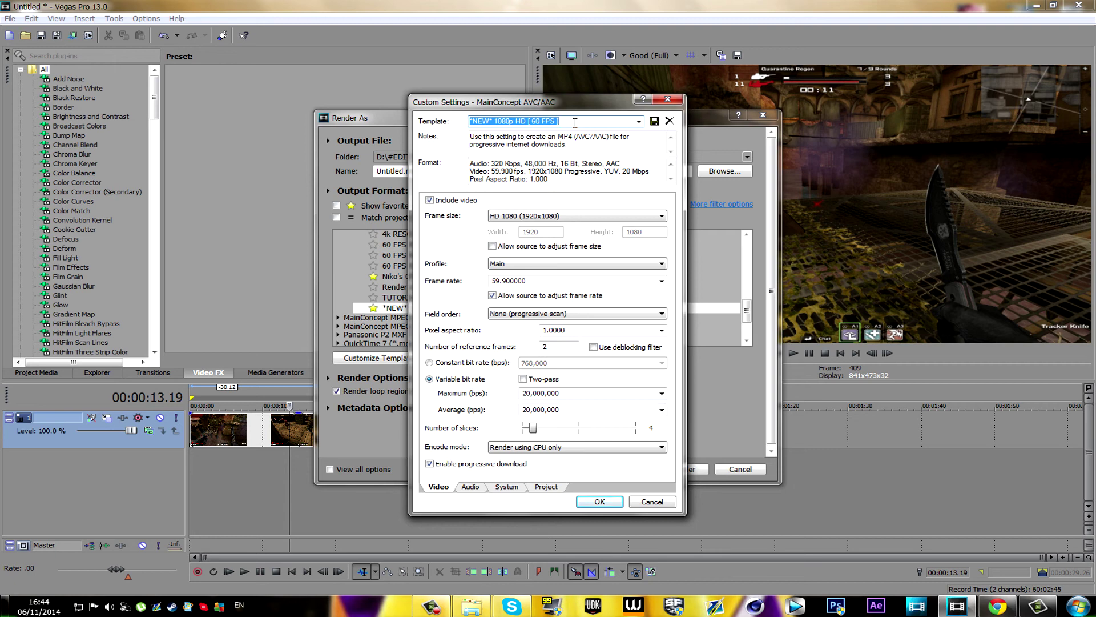
text(y)
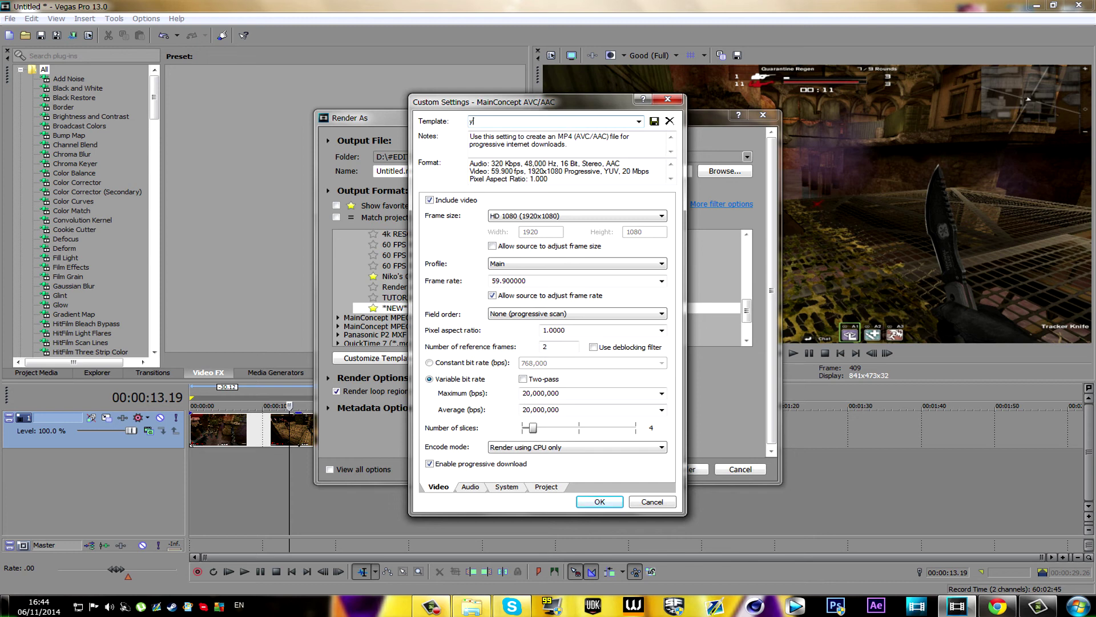
text(outube 1080p 60fps)
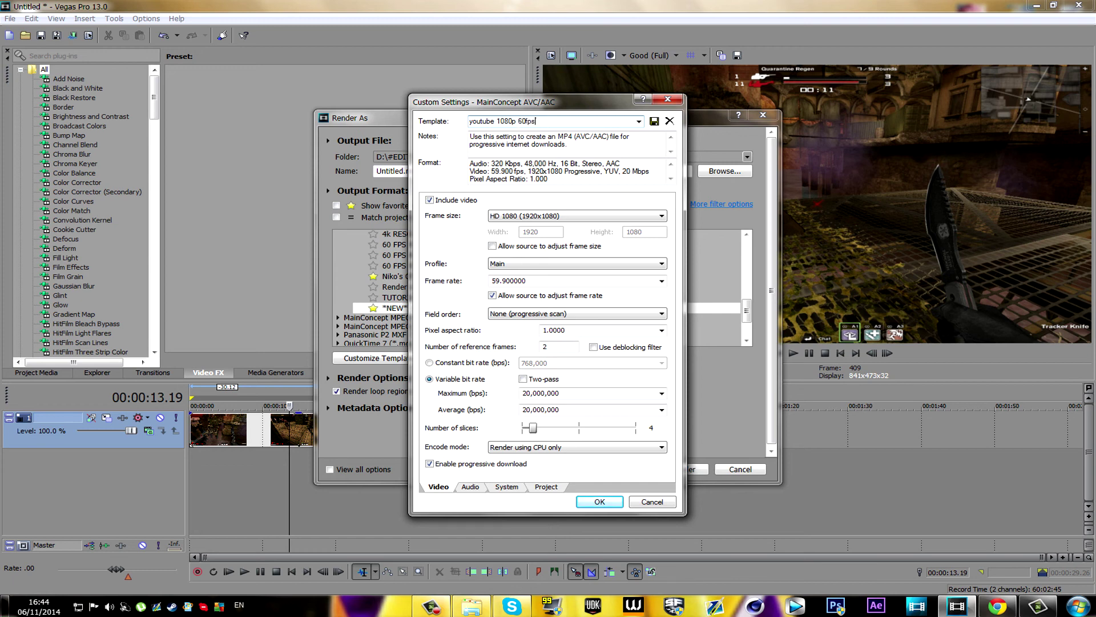
click(655, 125)
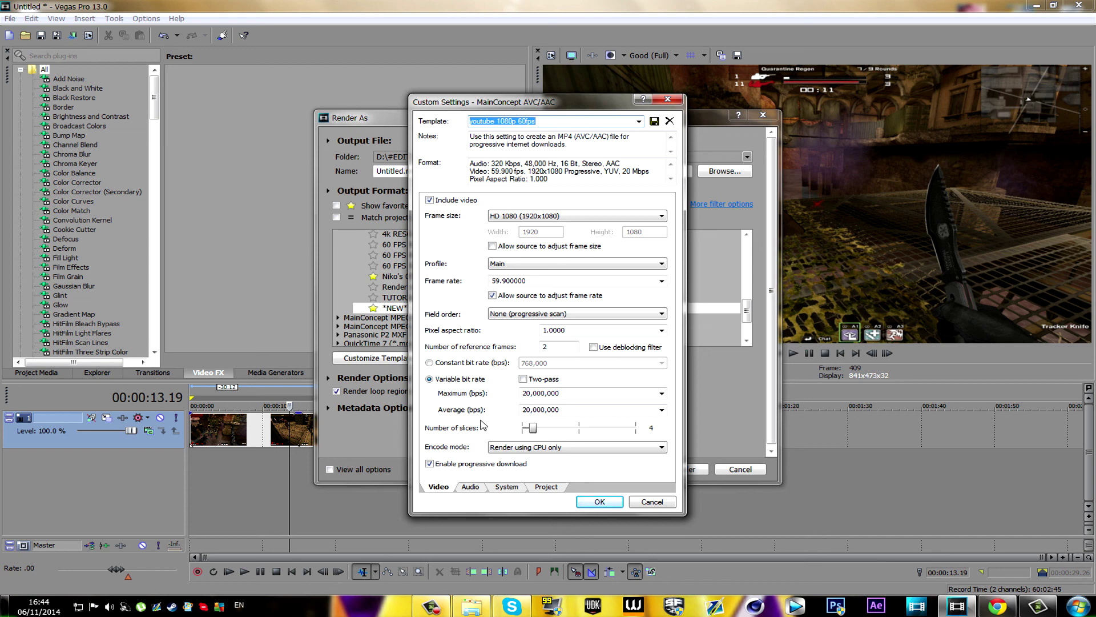
click(598, 502)
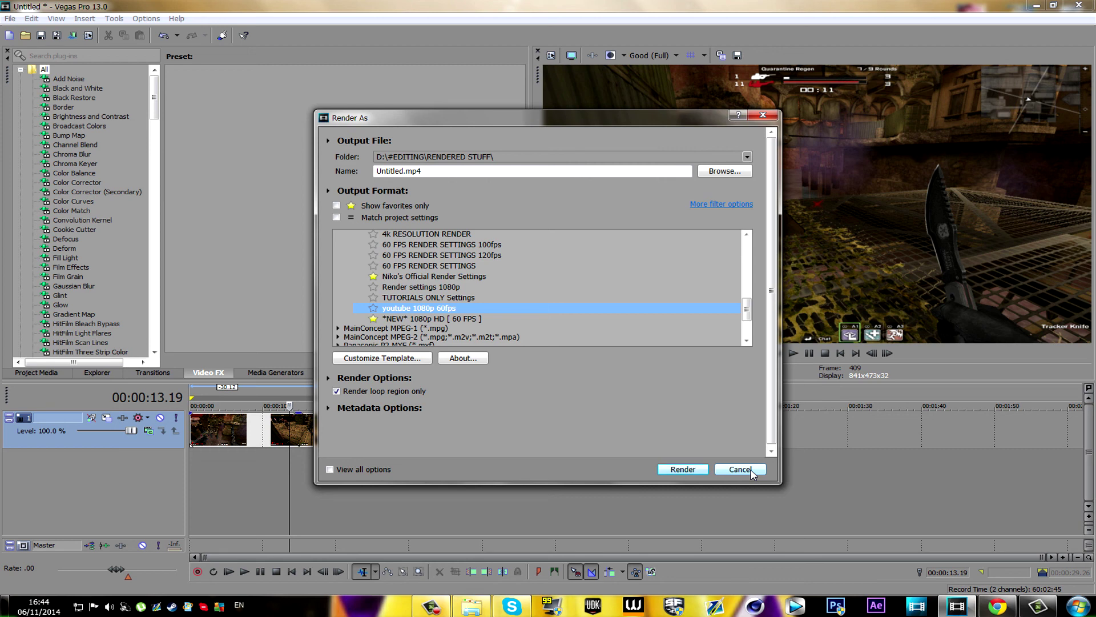
Cancel the Render As dialog without rendering.
click(742, 469)
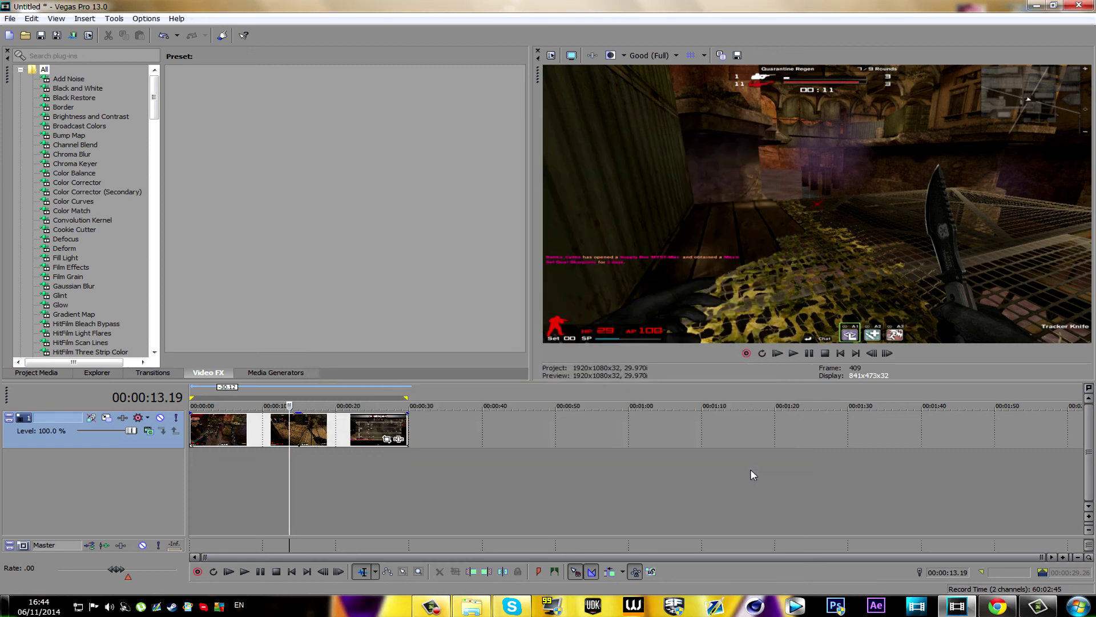